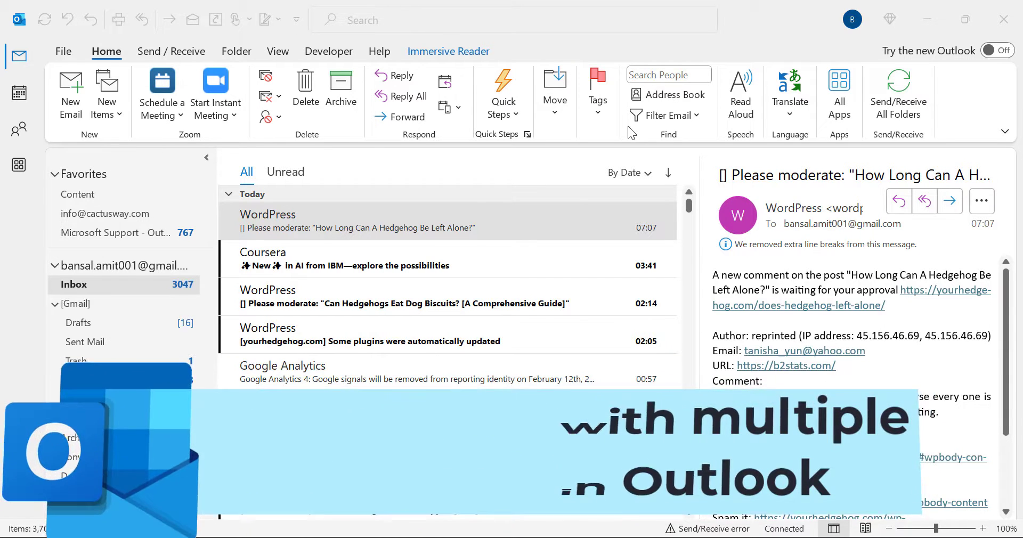
{"action": "left_click", "coordinate": [648, 43]}
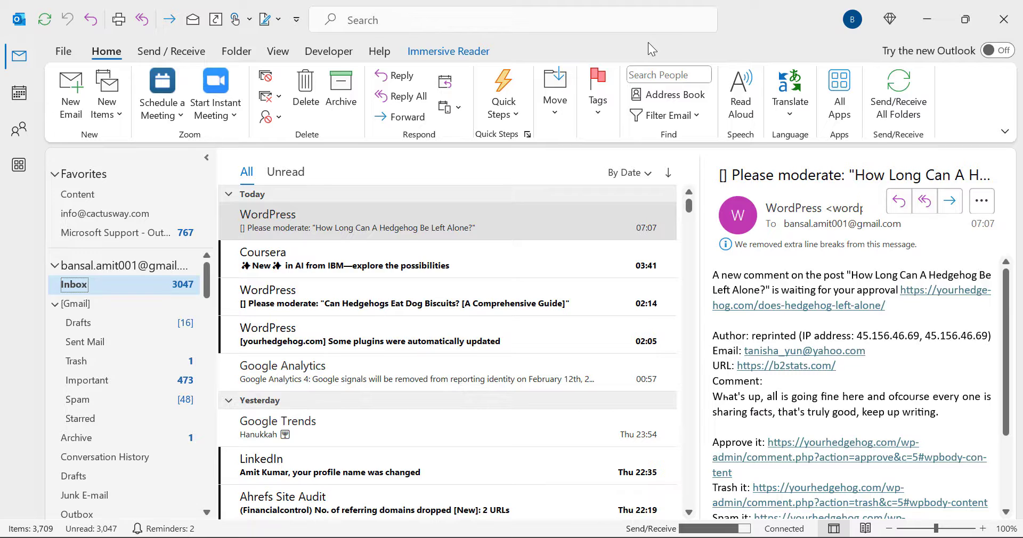
{"action": "left_click", "coordinate": [647, 22]}
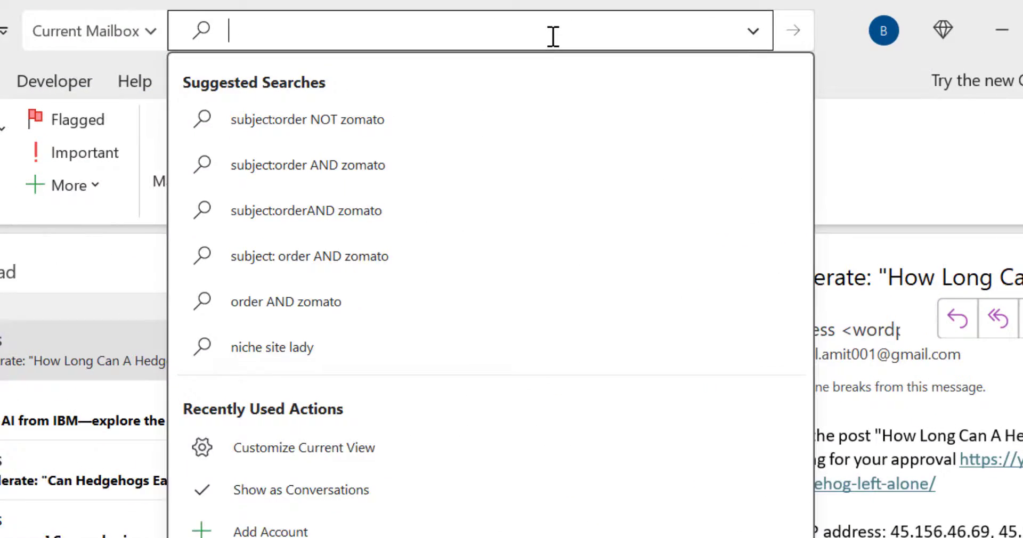
{"action": "left_click", "coordinate": [989, 185]}
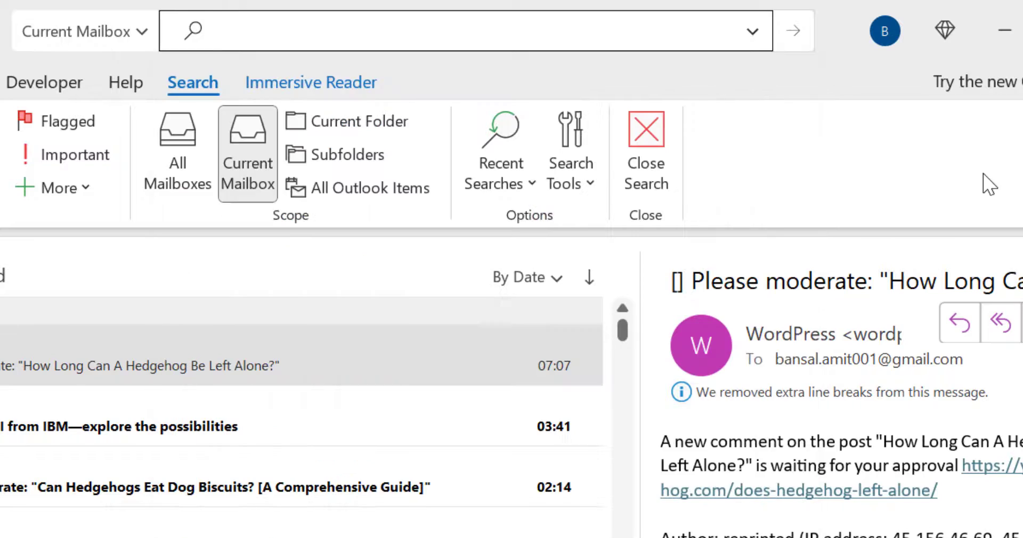
{"action": "left_click", "coordinate": [583, 172]}
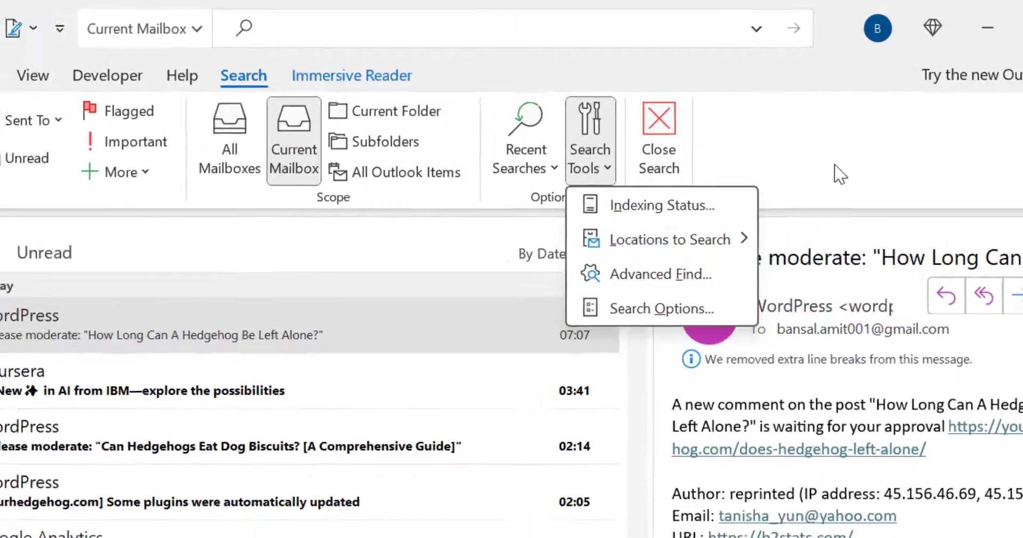
{"action": "left_click", "coordinate": [855, 184]}
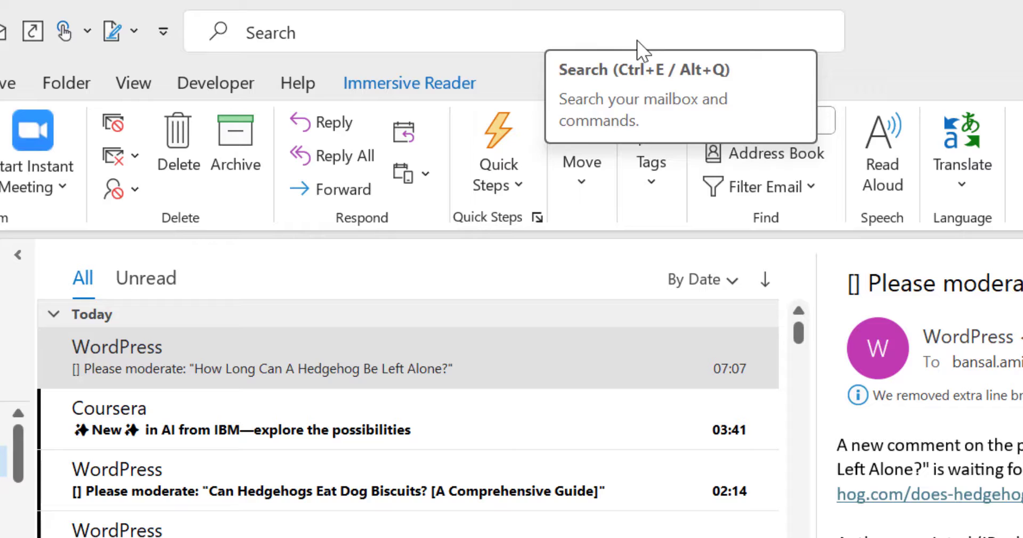
Step: Search the current mailbox for messages with the query "Subject:order AND zomato"
{"action": "left_click", "coordinate": [459, 36]}
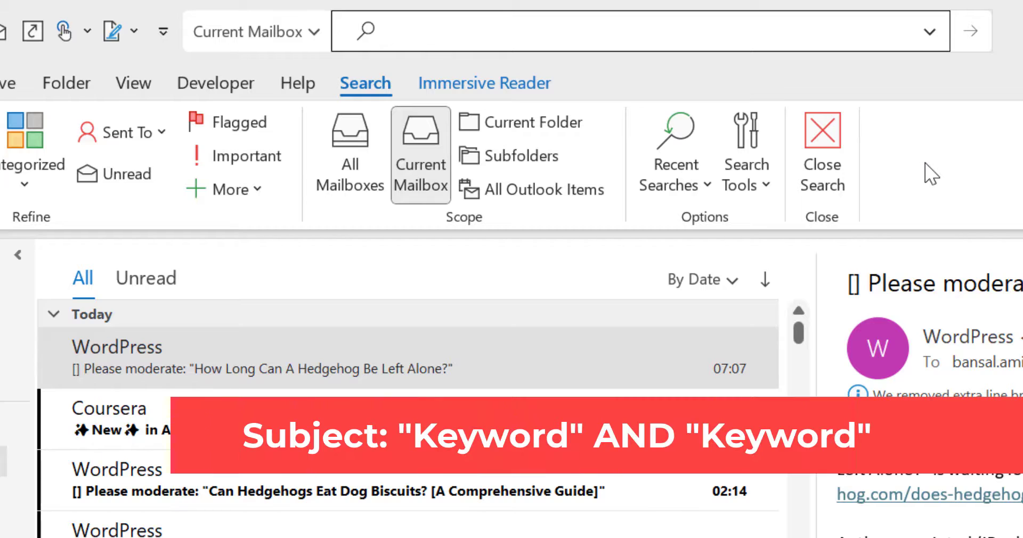
{"action": "type", "text": "Subject:"}
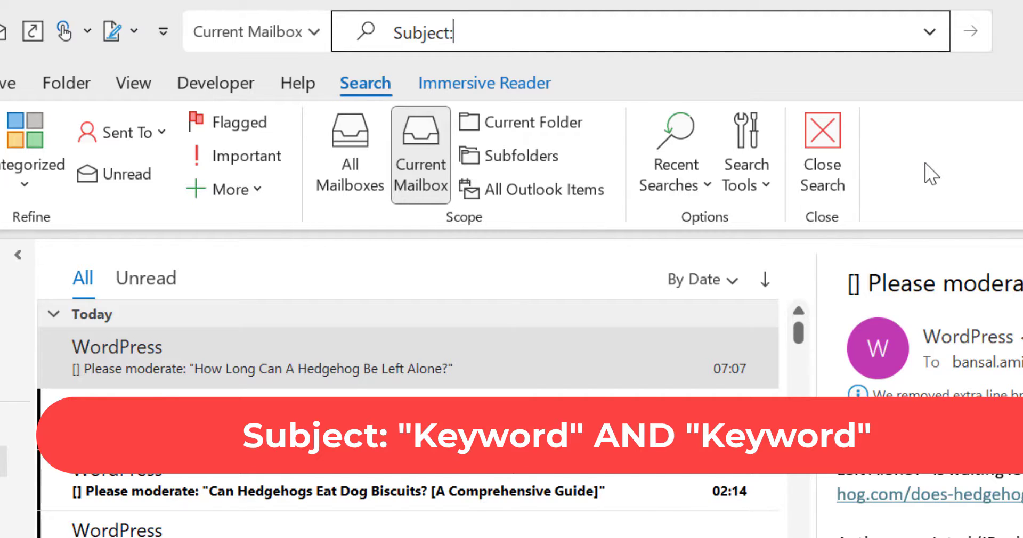
{"action": "type", "text": "order AND"}
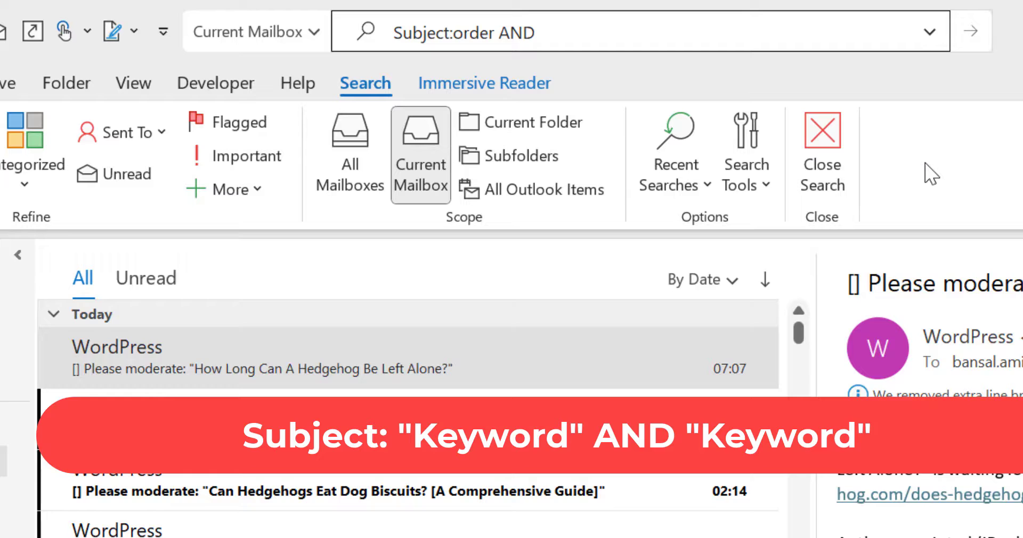
{"action": "type", "text": " zomato"}
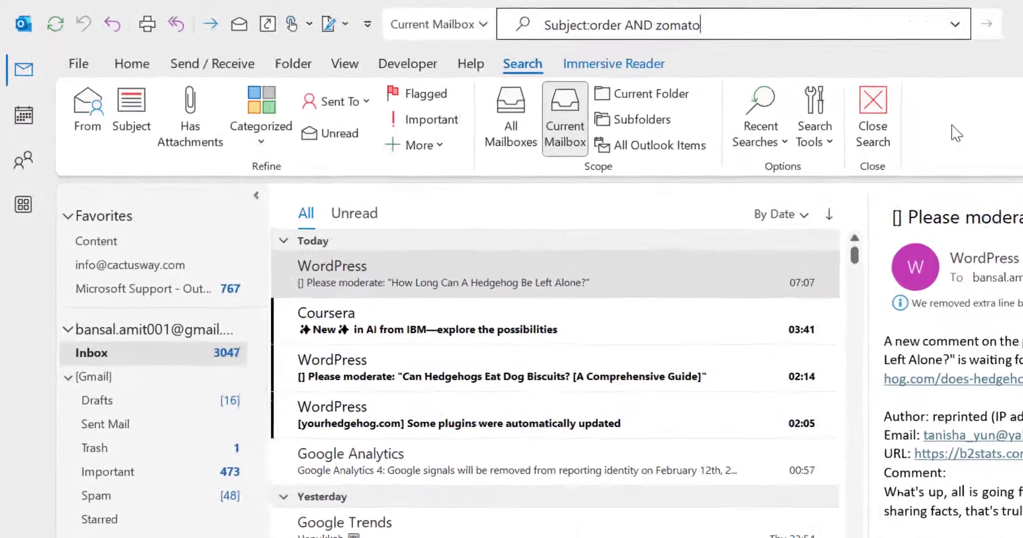
{"action": "key", "text": "Return"}
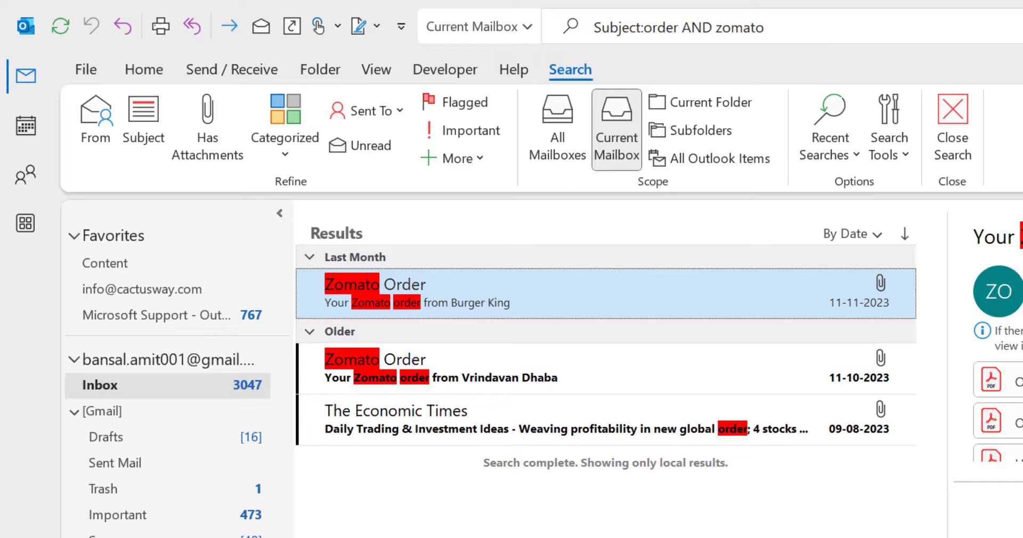
Step: Search the mailbox with AND replaced by OR, as "Subject:order OR zomato", and browse the matching messages before closing the search
{"action": "left_click", "coordinate": [815, 32]}
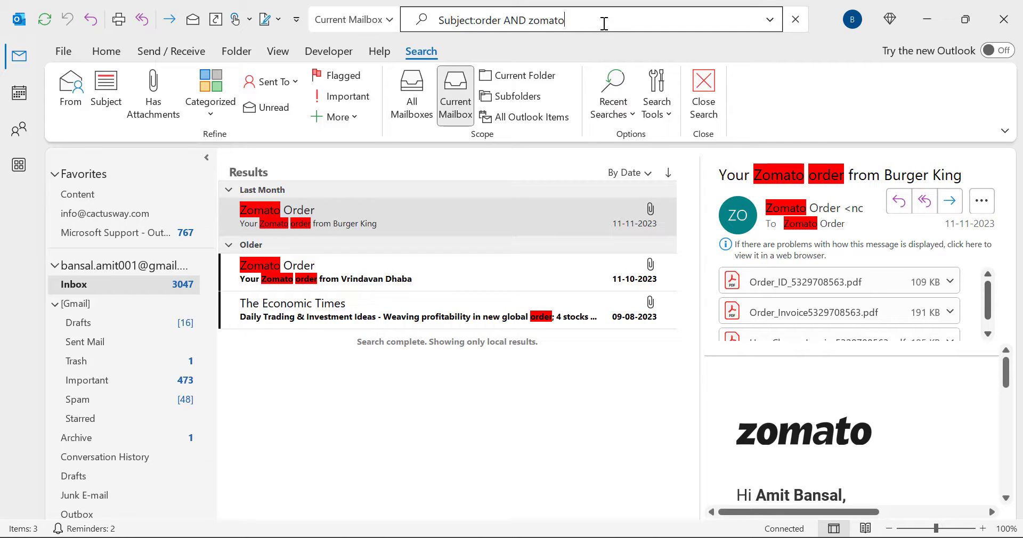
{"action": "double_click", "coordinate": [510, 20]}
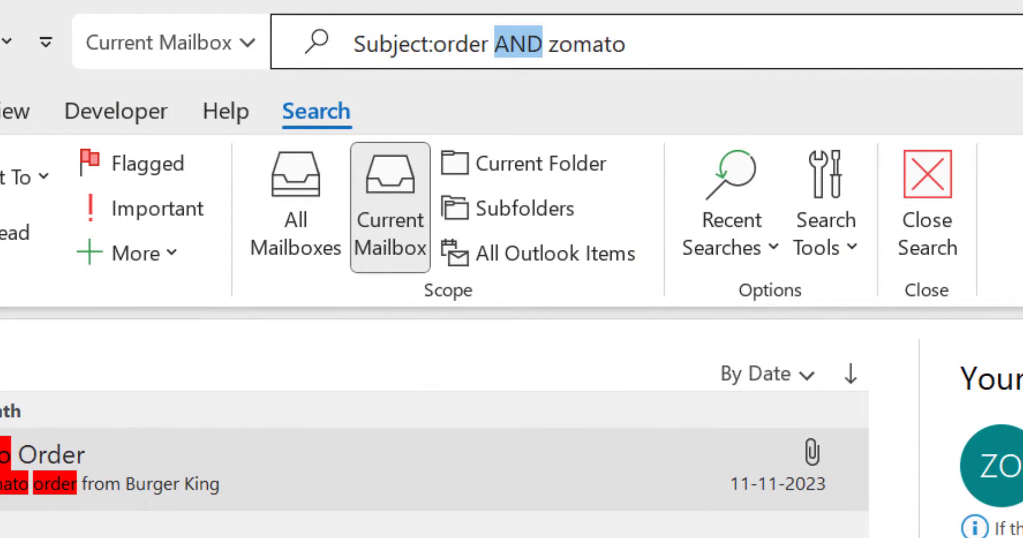
{"action": "type", "text": "OR"}
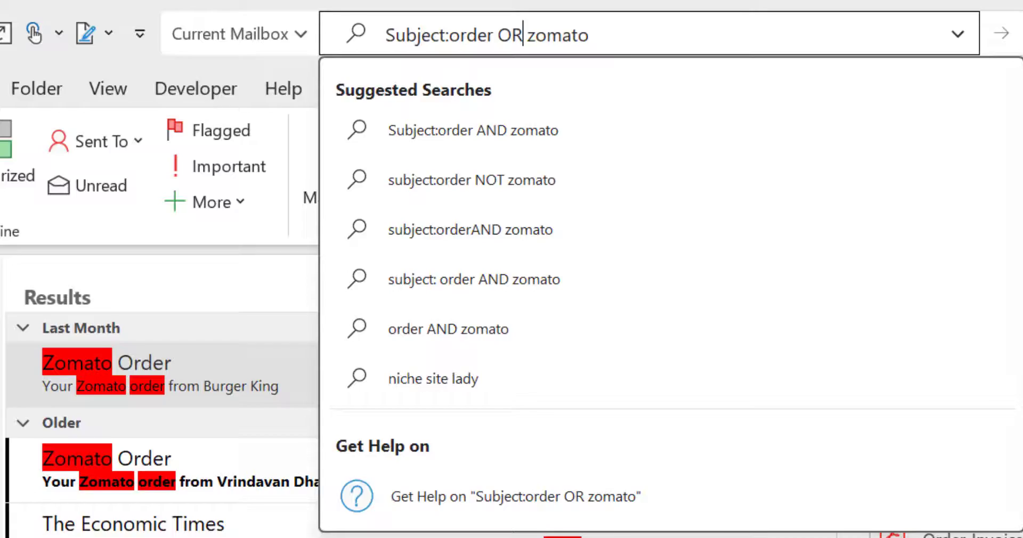
{"action": "key", "text": "Return"}
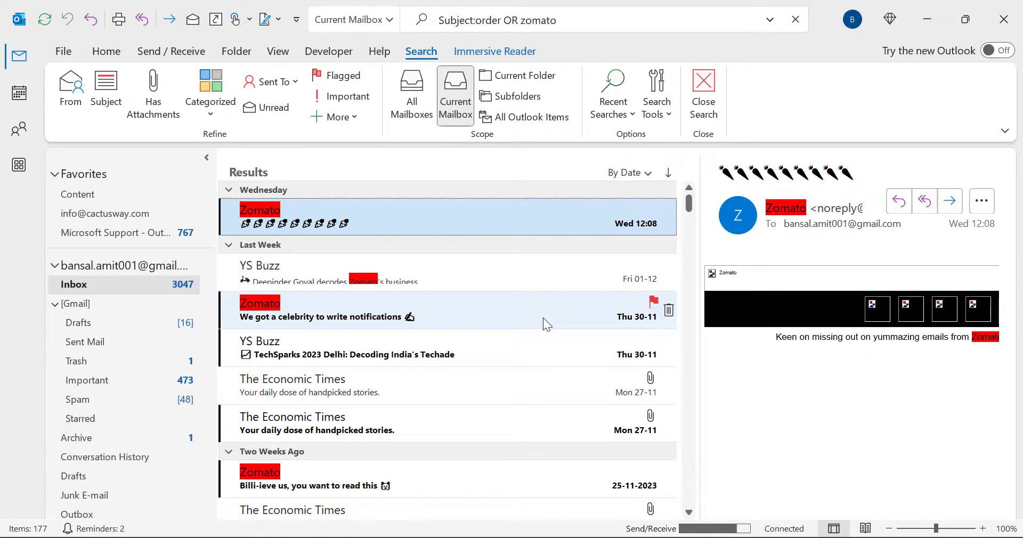
{"action": "scroll", "coordinate": [536, 285], "scroll_direction": "down", "scroll_amount": 1}
{"action": "scroll", "coordinate": [535, 285], "scroll_direction": "down", "scroll_amount": 10}
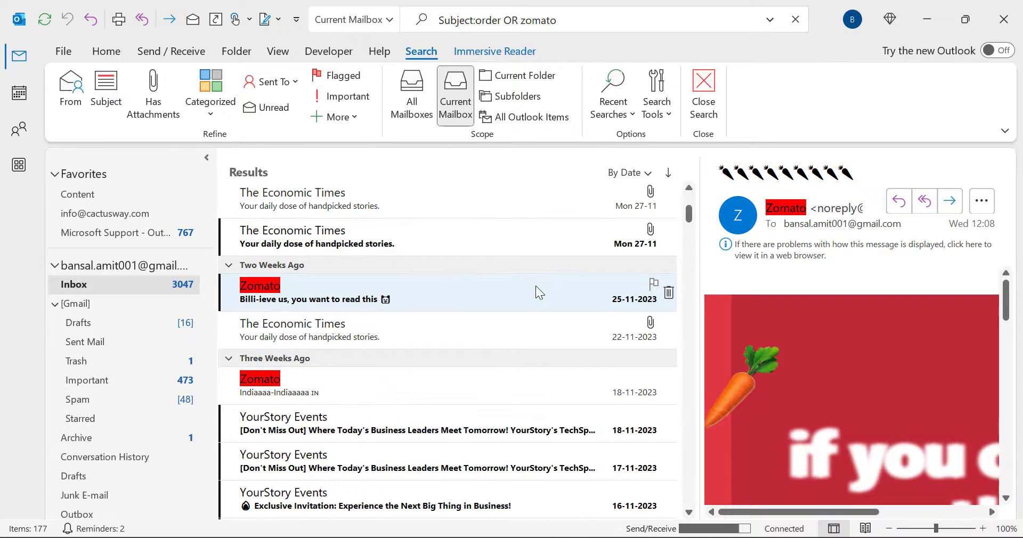
{"action": "scroll", "coordinate": [536, 286], "scroll_direction": "down", "scroll_amount": 5}
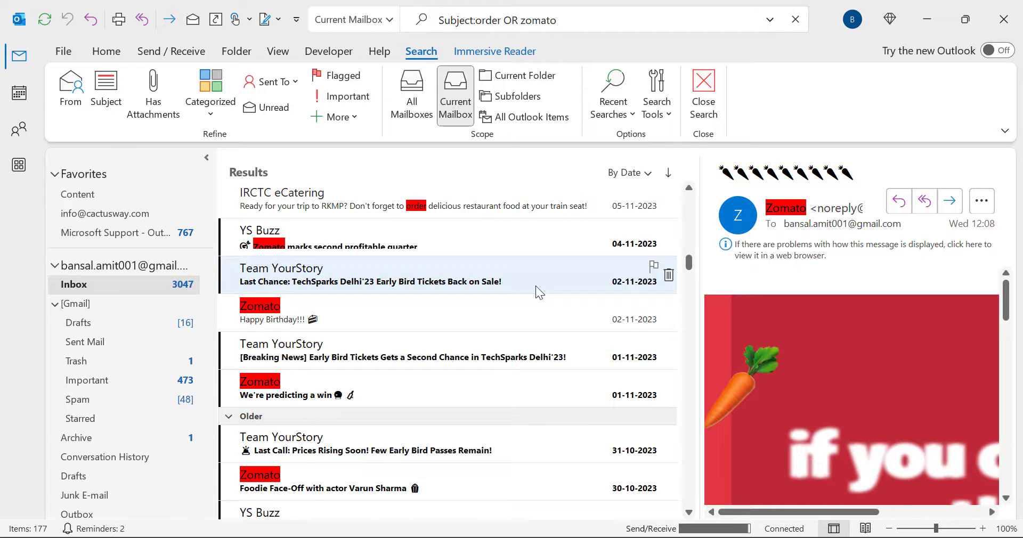
{"action": "left_click", "coordinate": [795, 20]}
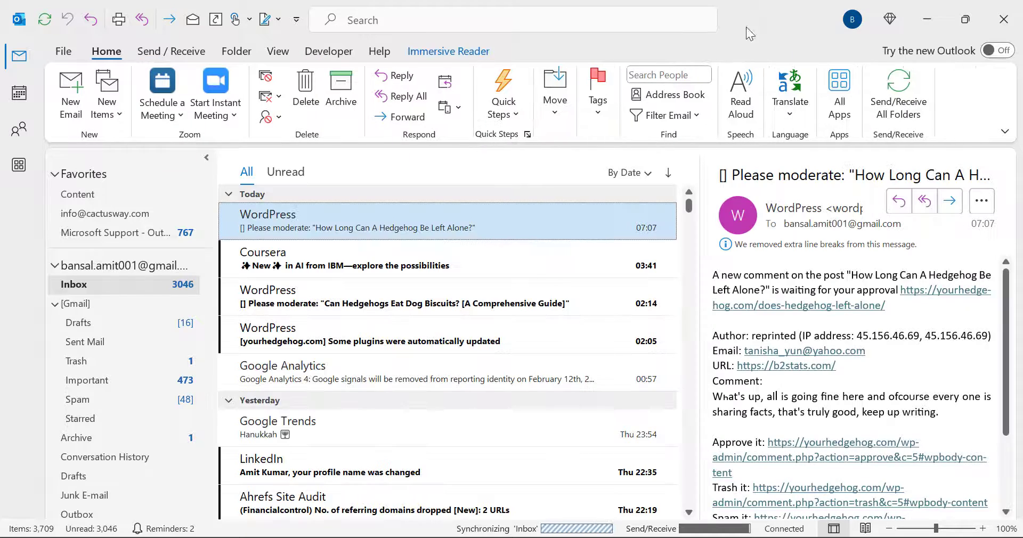
Step: Open the Advanced Find dialog from the mailbox search tools and reposition it over the message list
{"action": "left_click", "coordinate": [533, 24]}
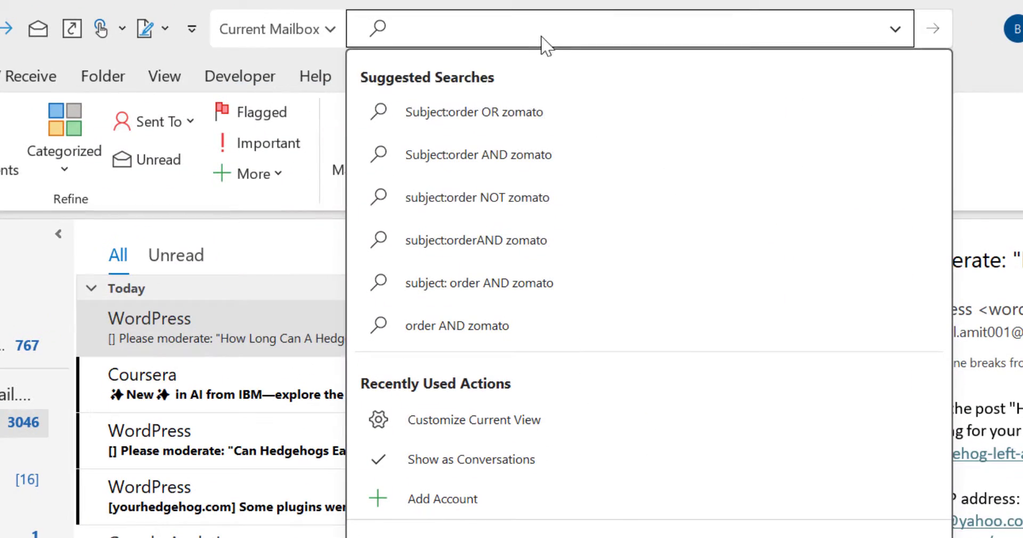
{"action": "key", "text": "Escape"}
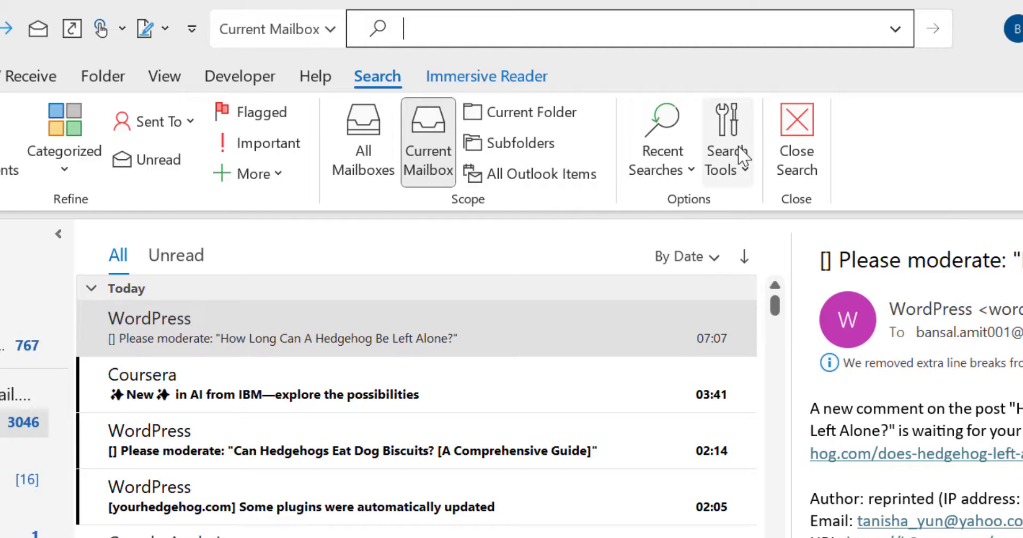
{"action": "left_click", "coordinate": [745, 169]}
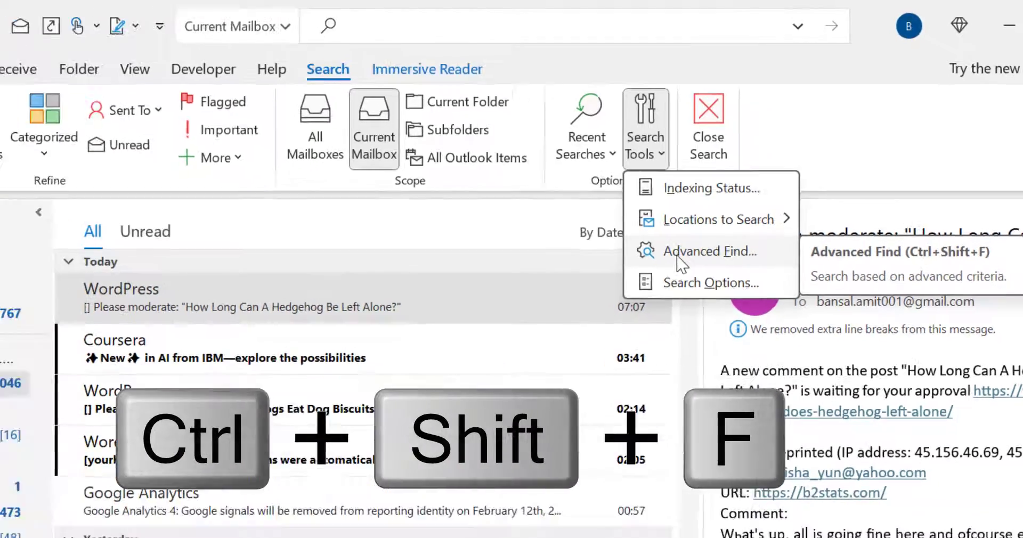
{"action": "left_click", "coordinate": [646, 288]}
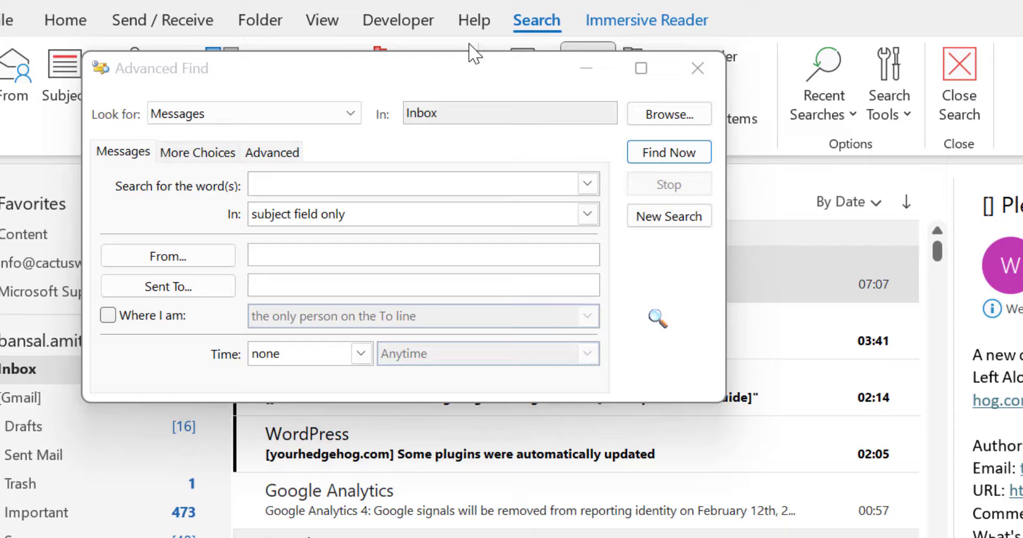
{"action": "left_click_drag", "start_coordinate": [362, 81], "coordinate": [421, 174]}
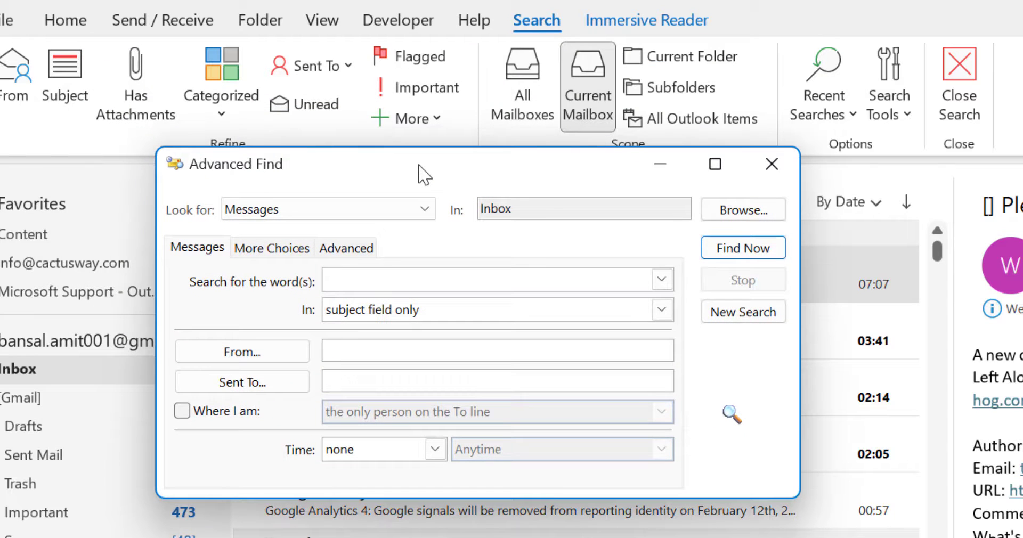
Step: Choose the Inbox of the first mail account as the only folder for Advanced Find to search
{"action": "left_click", "coordinate": [723, 213]}
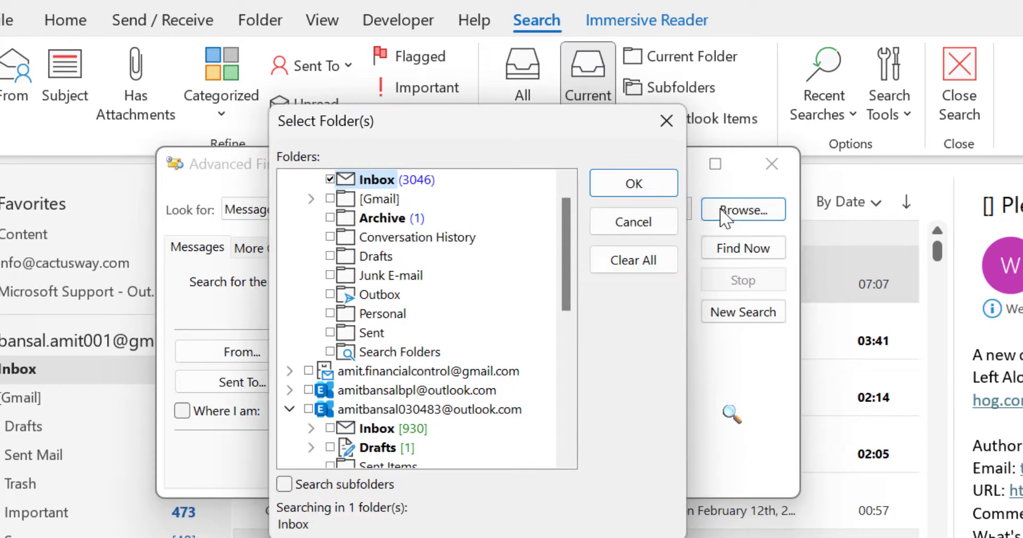
{"action": "scroll", "coordinate": [542, 281], "scroll_direction": "up", "scroll_amount": 1}
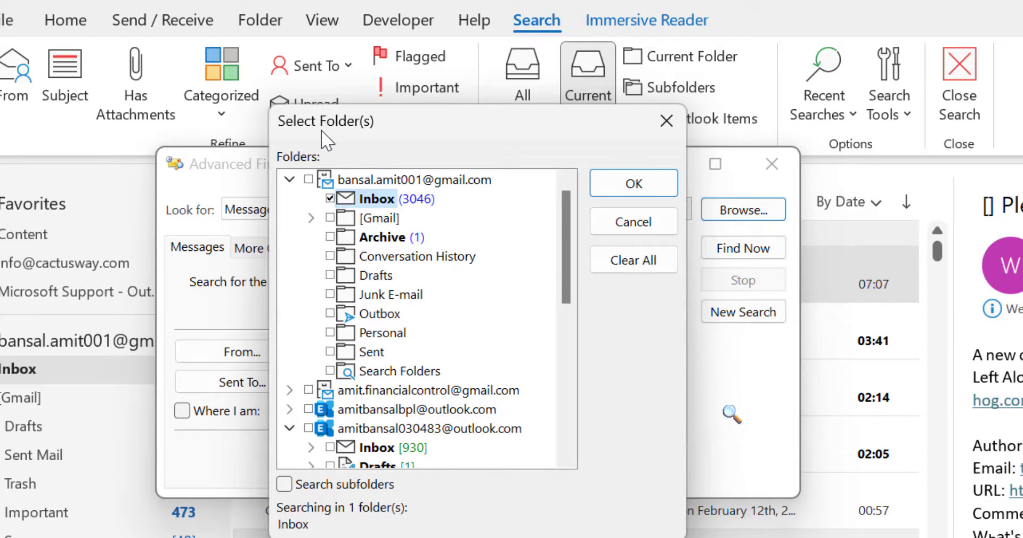
{"action": "left_click", "coordinate": [289, 180]}
{"action": "left_click", "coordinate": [289, 237]}
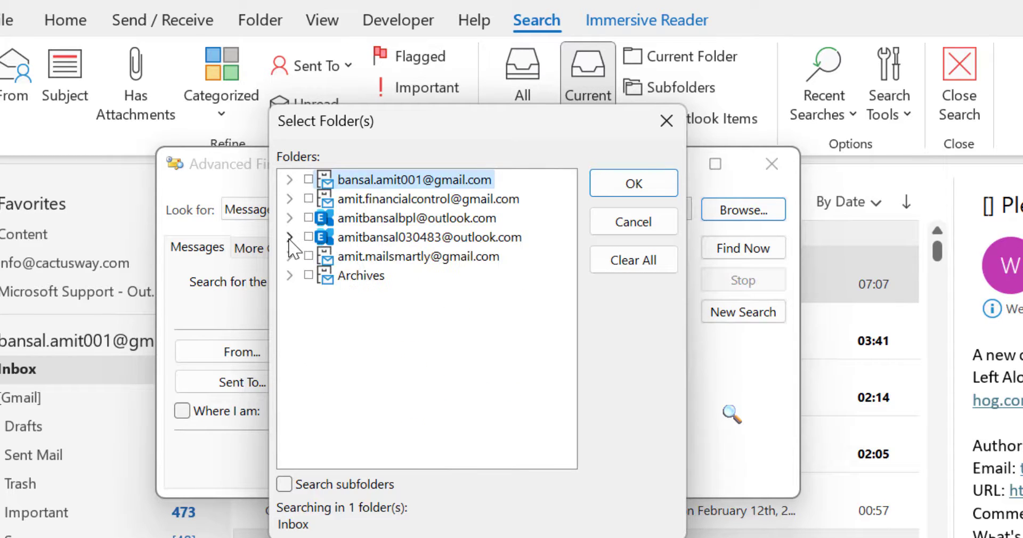
{"action": "left_click", "coordinate": [289, 180]}
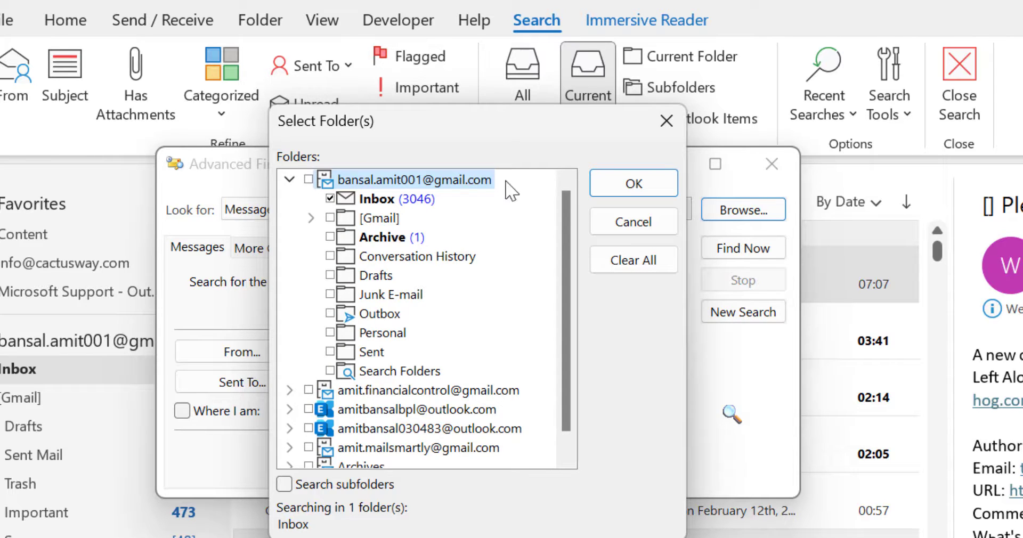
{"action": "left_click", "coordinate": [331, 198]}
{"action": "left_click", "coordinate": [331, 198]}
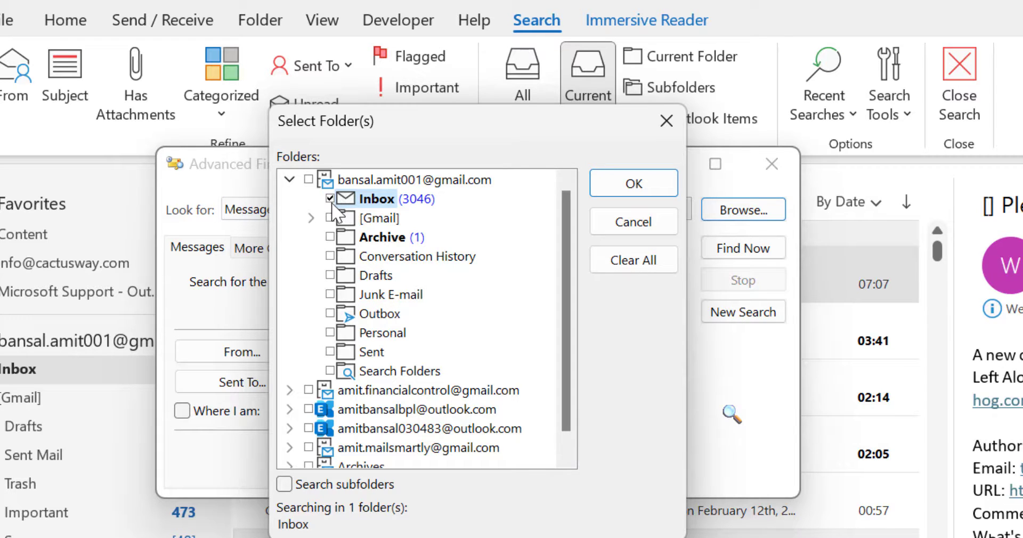
{"action": "left_click", "coordinate": [613, 192]}
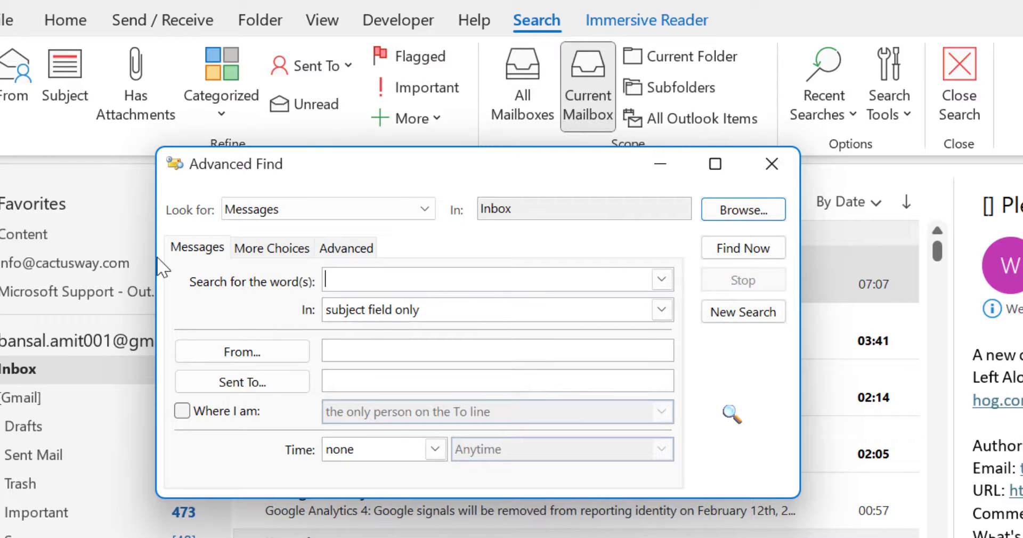
Step: Look through the Advanced Find criteria pages and restrict the word search to "subject field only"
{"action": "left_click", "coordinate": [275, 255]}
{"action": "left_click", "coordinate": [337, 251]}
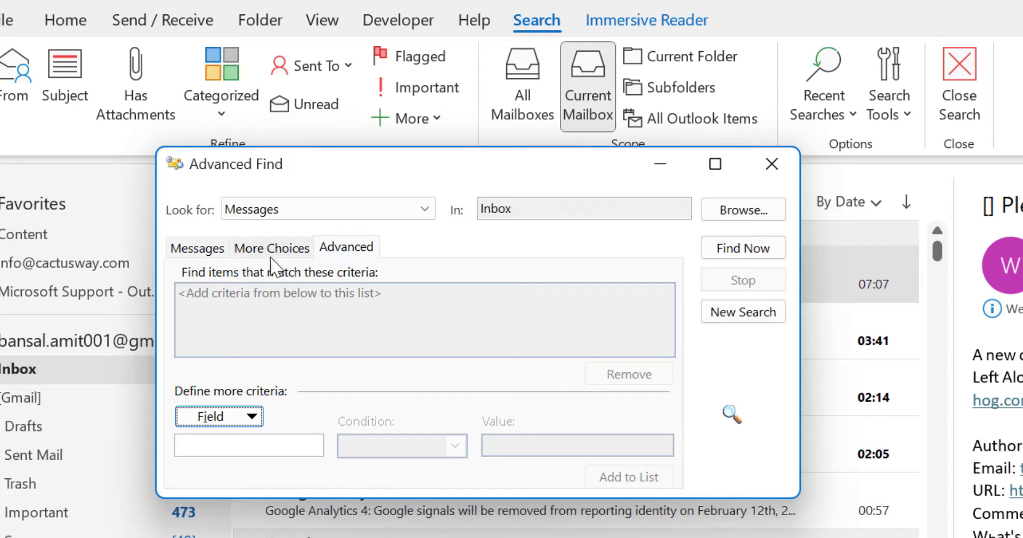
{"action": "left_click", "coordinate": [194, 252]}
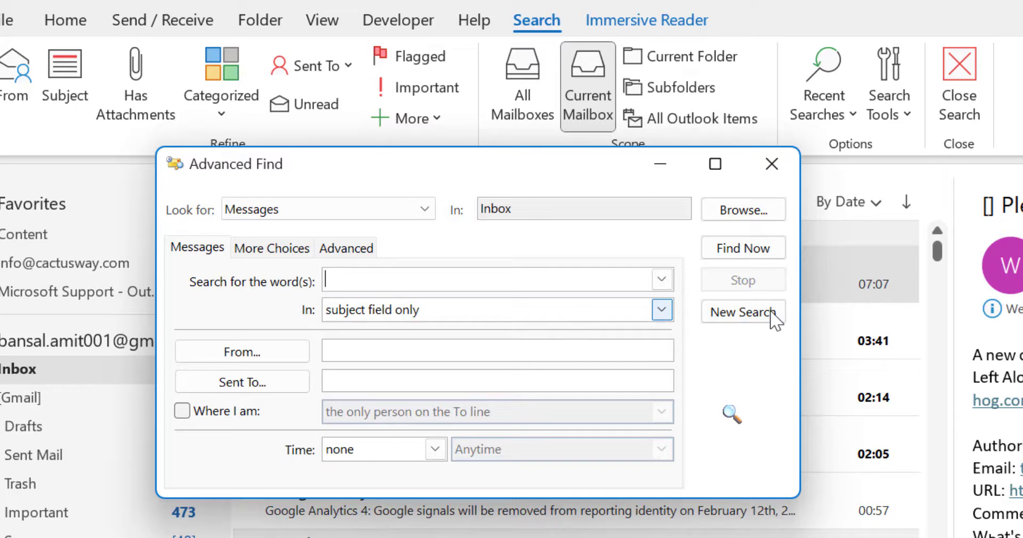
{"action": "left_click", "coordinate": [663, 309]}
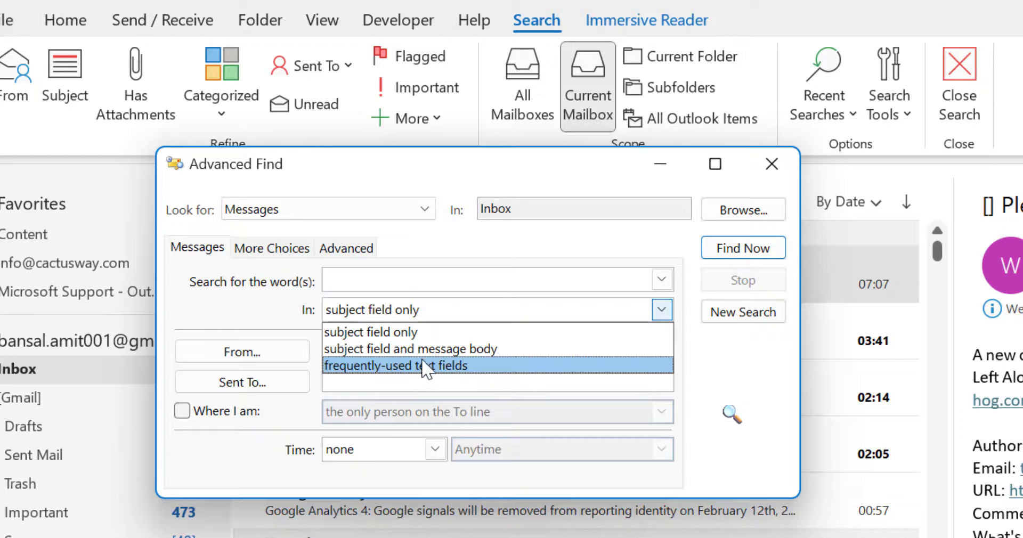
{"action": "left_click", "coordinate": [434, 335]}
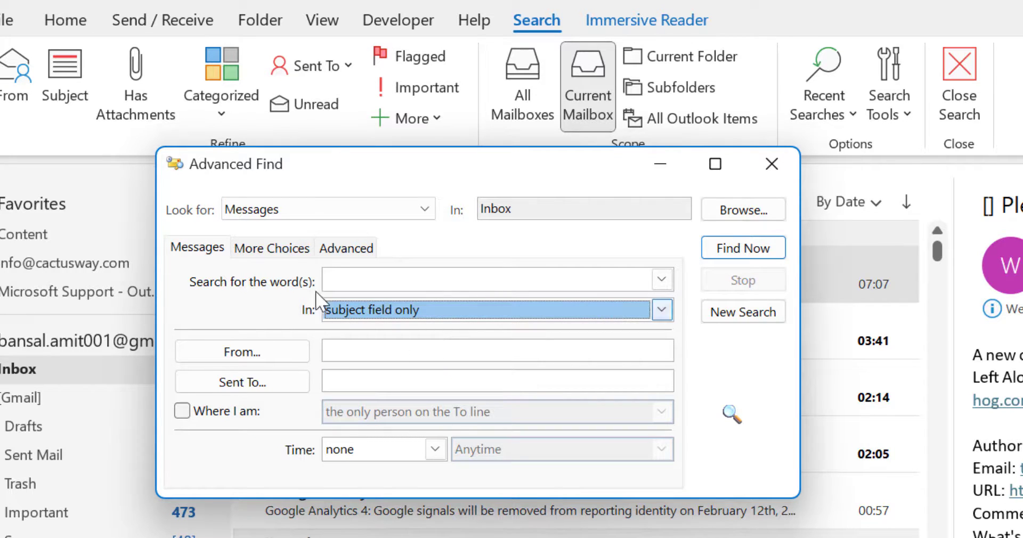
Step: Start an advanced search criterion on the Subject field, chosen from the mail fields
{"action": "left_click", "coordinate": [333, 250]}
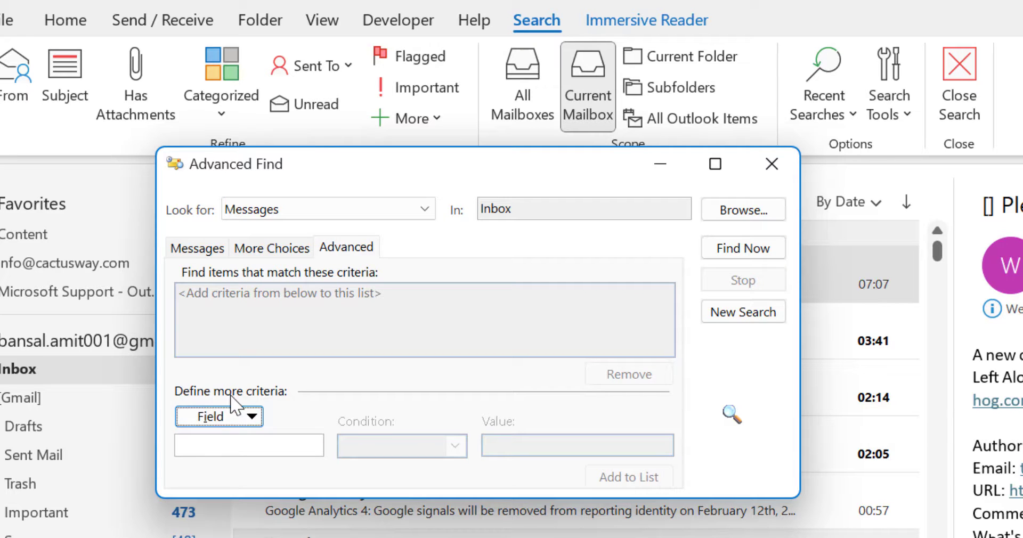
{"action": "left_click", "coordinate": [244, 420]}
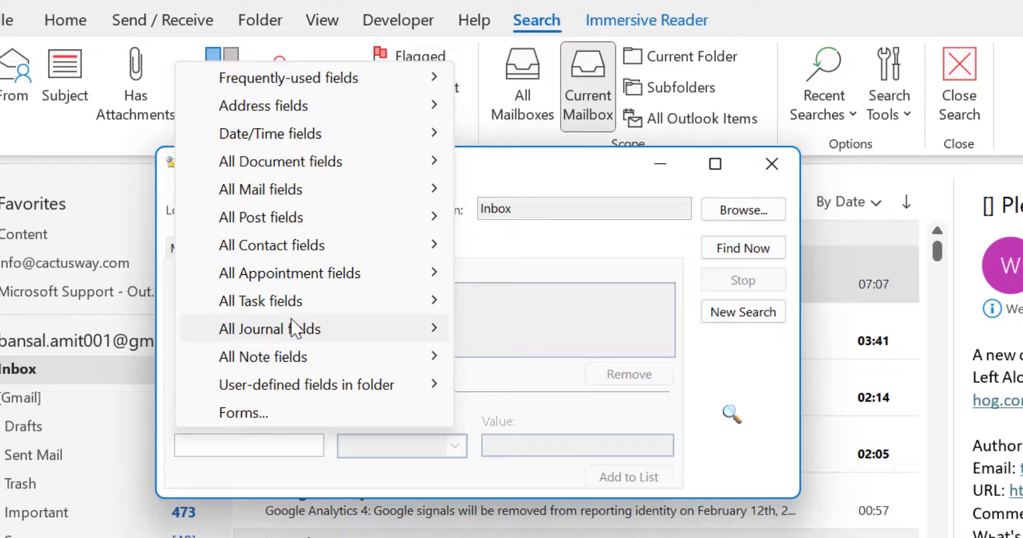
{"action": "mouse_move", "coordinate": [313, 197]}
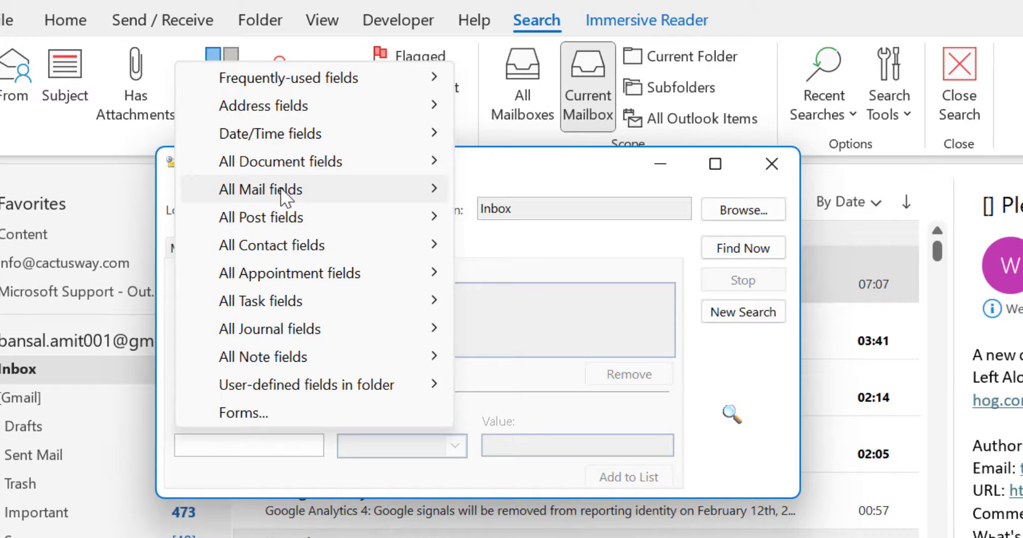
{"action": "mouse_move", "coordinate": [281, 190]}
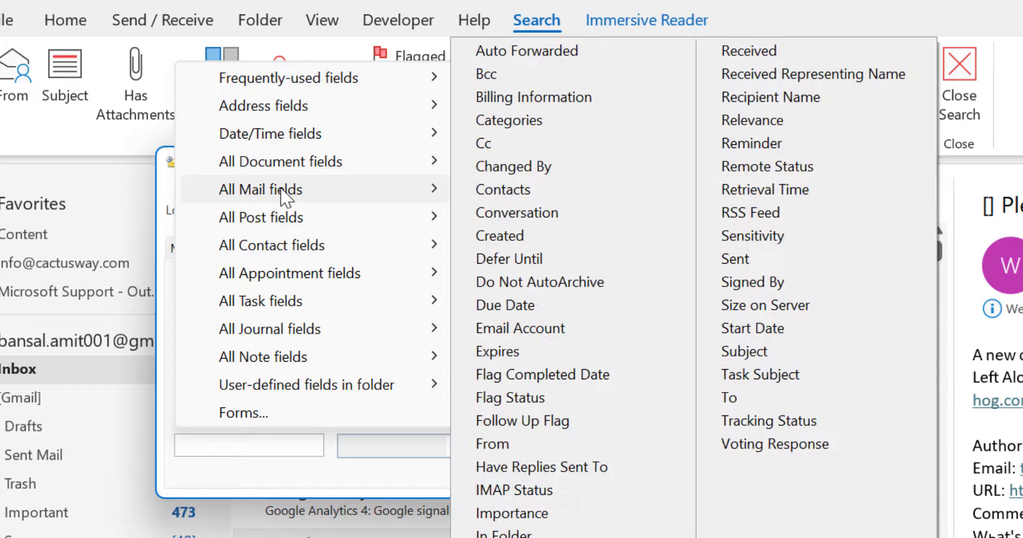
{"action": "left_click", "coordinate": [760, 351]}
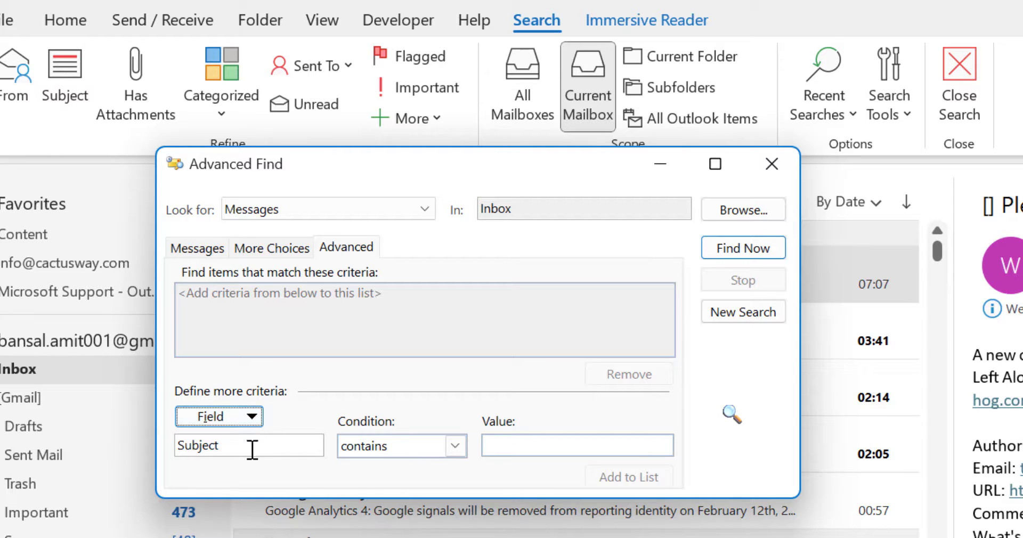
Step: Re-enter the criterion's field name manually as "Subject"
{"action": "left_click_drag", "start_coordinate": [251, 449], "coordinate": [119, 456]}
{"action": "type", "text": "Subject"}
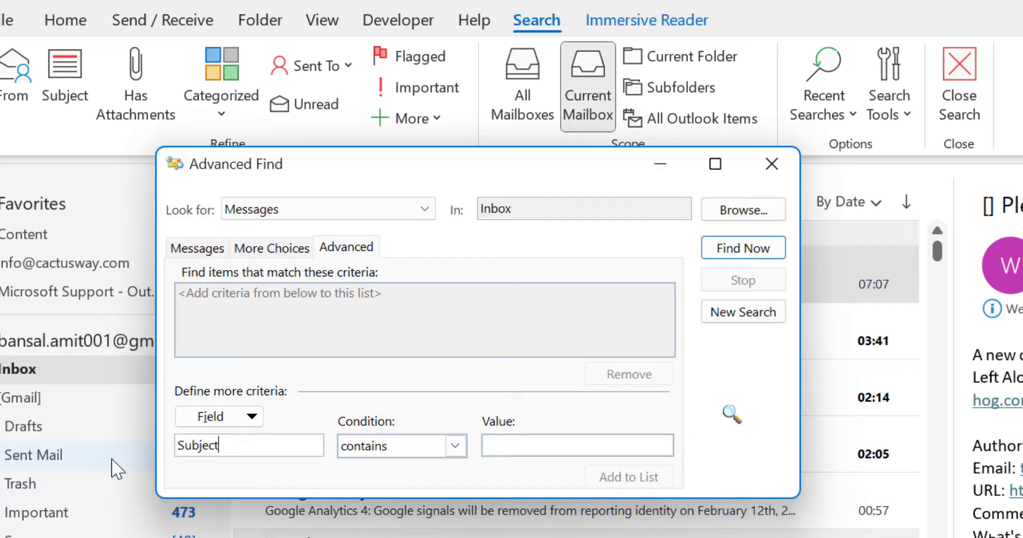
{"action": "key", "text": "Tab"}
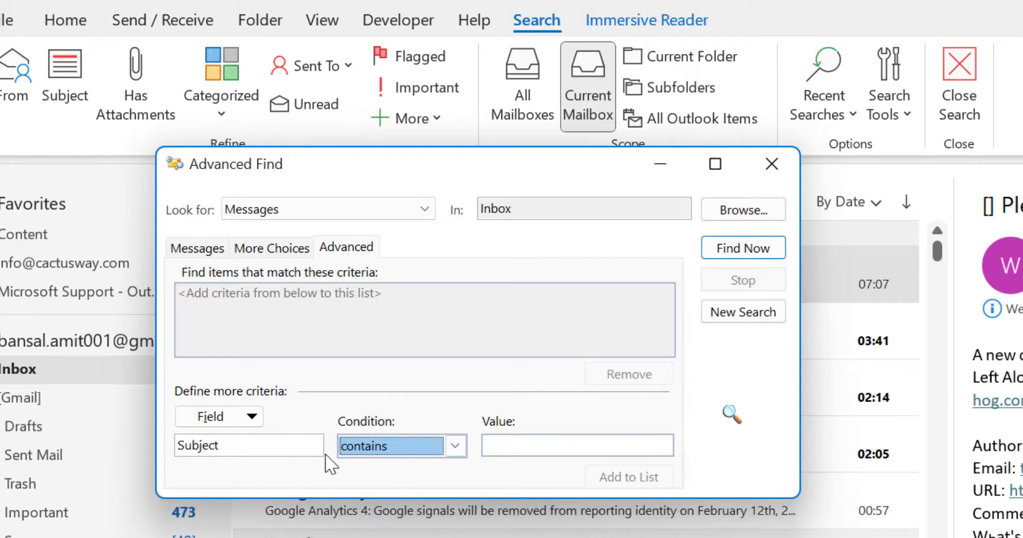
{"action": "double_click", "coordinate": [265, 446]}
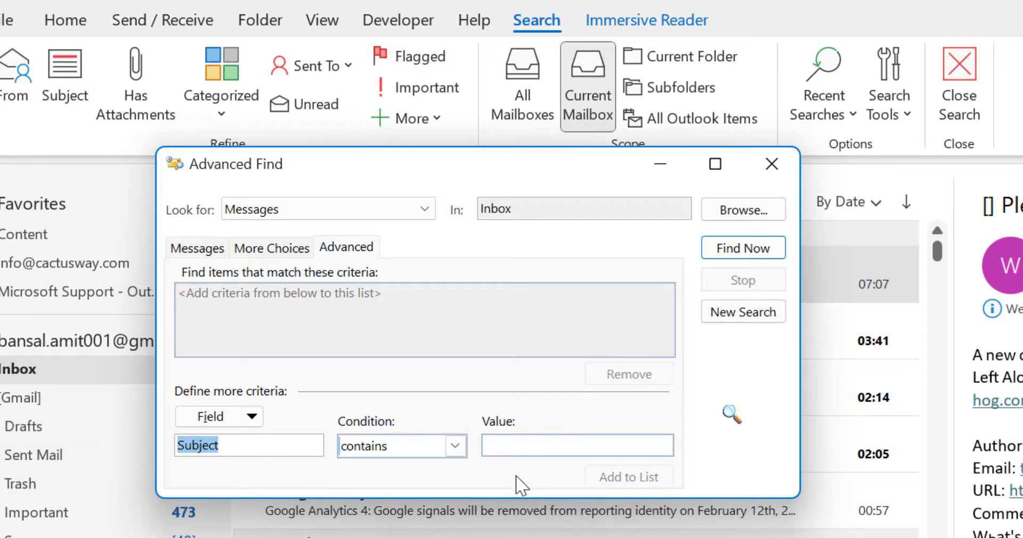
{"action": "left_click", "coordinate": [287, 445]}
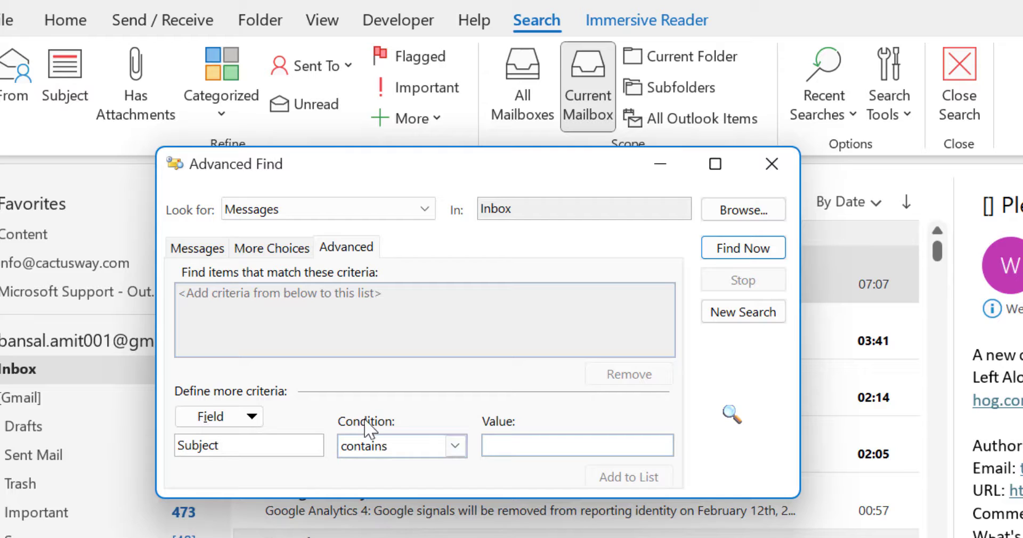
Step: Look through the available conditions for the Subject criterion and choose "contains"
{"action": "left_click", "coordinate": [455, 447]}
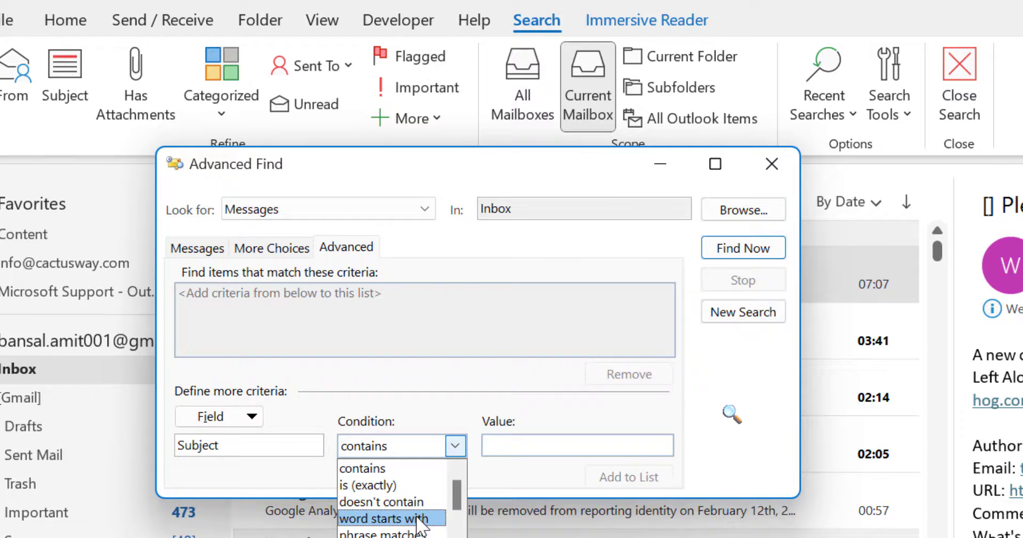
{"action": "scroll", "coordinate": [421, 525], "scroll_direction": "down", "scroll_amount": 1}
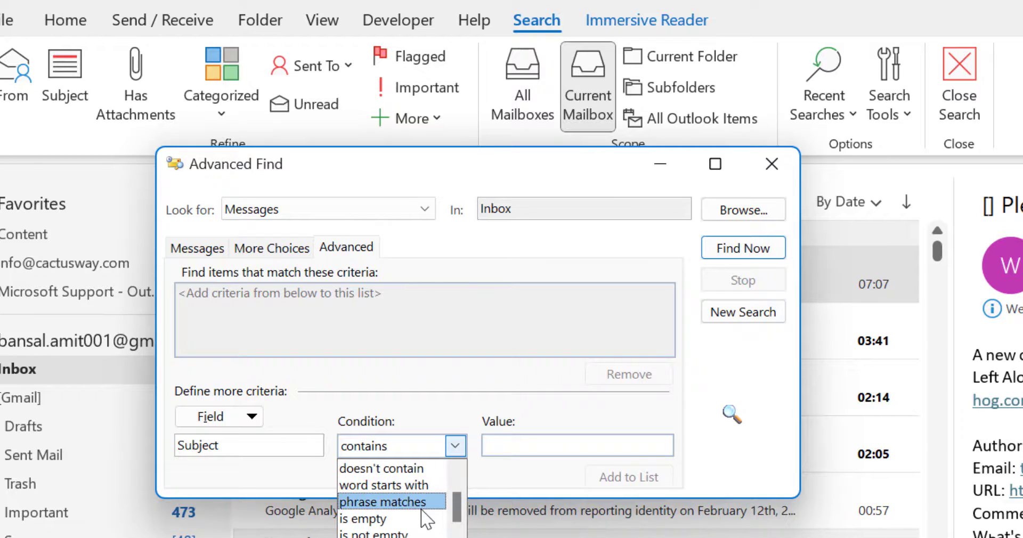
{"action": "scroll", "coordinate": [418, 524], "scroll_direction": "up", "scroll_amount": 1}
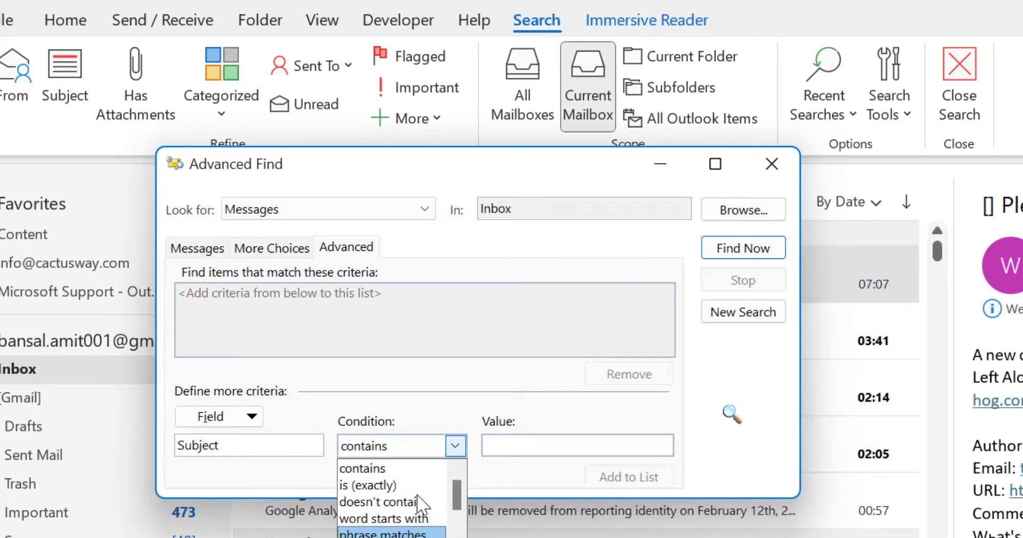
{"action": "left_click", "coordinate": [407, 469]}
Step: Set the criterion's value to "order AND zomato", enlarge the dialog and add the criterion to the list
{"action": "left_click", "coordinate": [555, 444]}
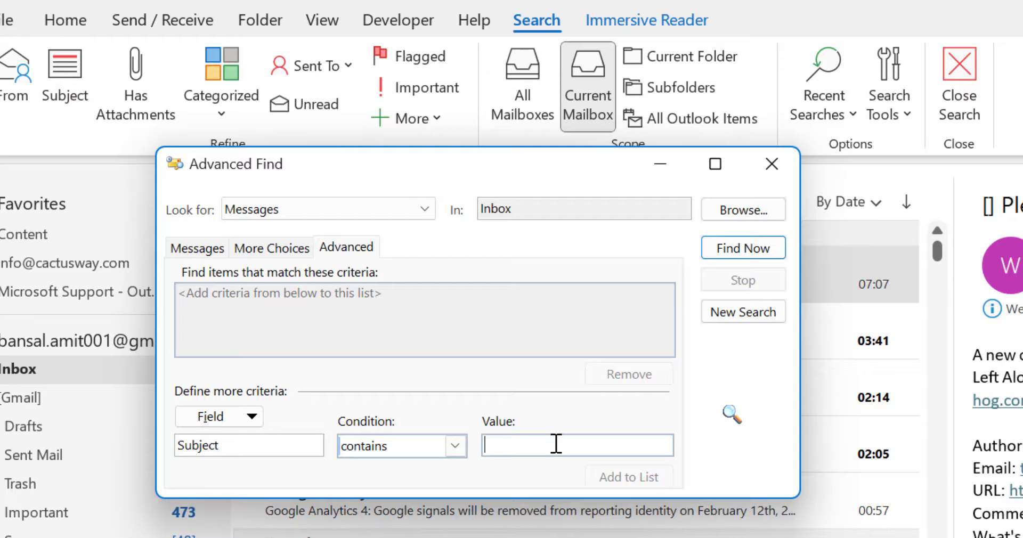
{"action": "type", "text": "orde"}
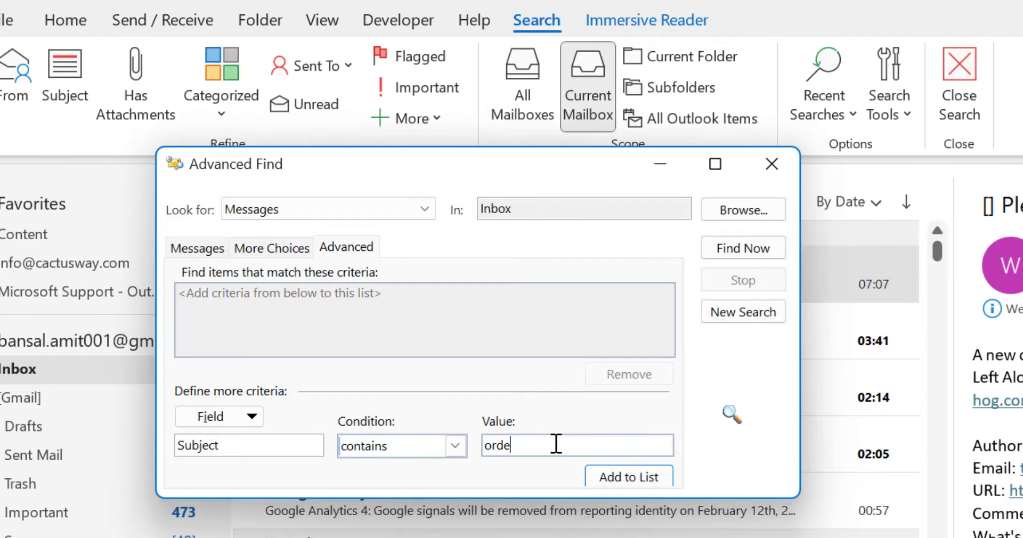
{"action": "type", "text": "r AND zomato"}
{"action": "left_click_drag", "start_coordinate": [490, 503], "coordinate": [490, 536]}
{"action": "left_click", "coordinate": [645, 480]}
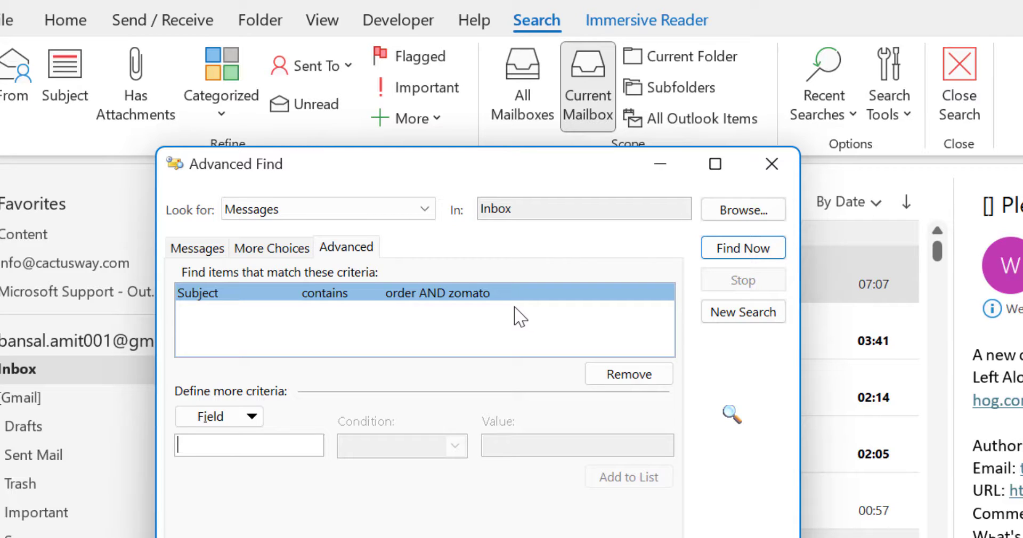
Step: Run the Advanced Find search on the Inbox, reposition the results window and close it
{"action": "left_click", "coordinate": [743, 248]}
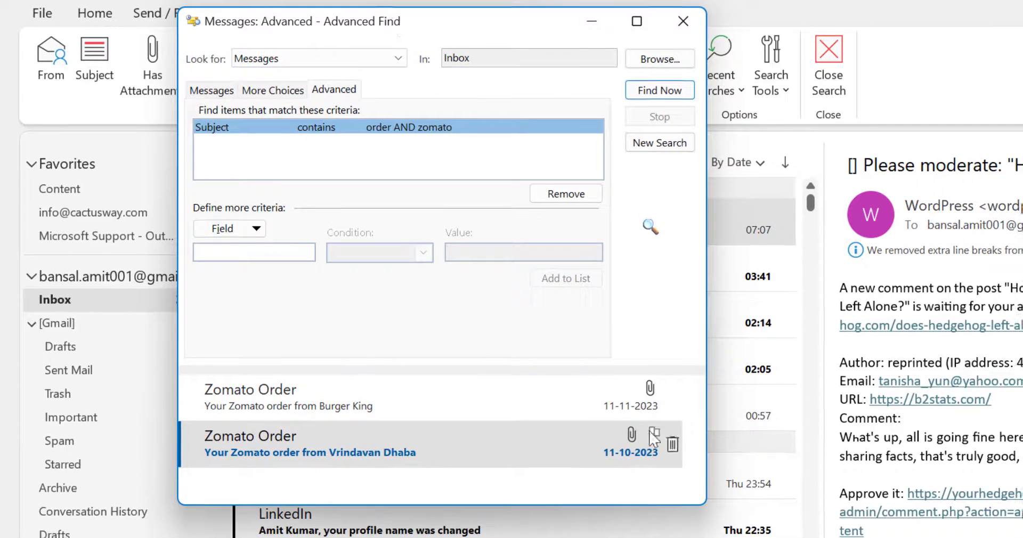
{"action": "left_click_drag", "start_coordinate": [551, 31], "coordinate": [503, 69]}
{"action": "left_click", "coordinate": [635, 64]}
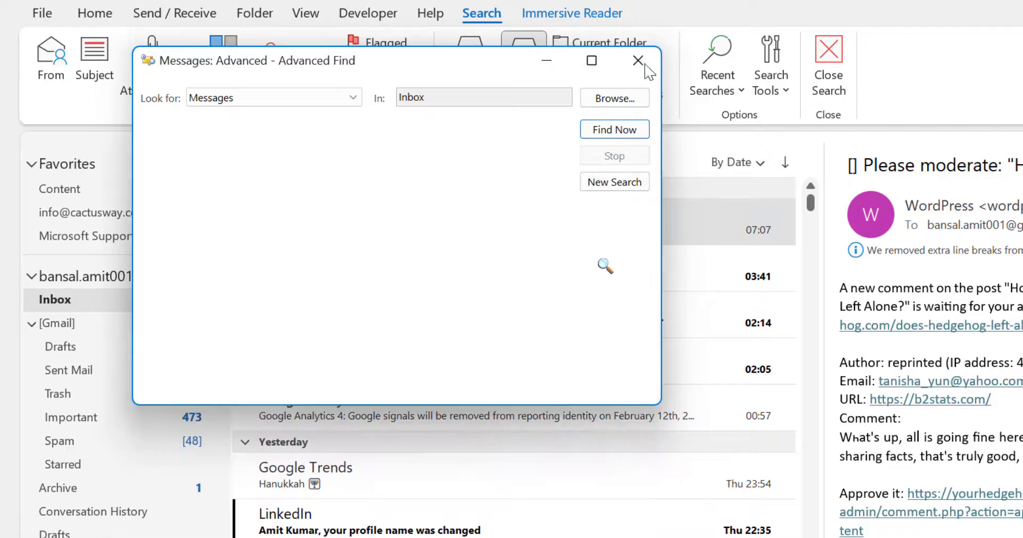